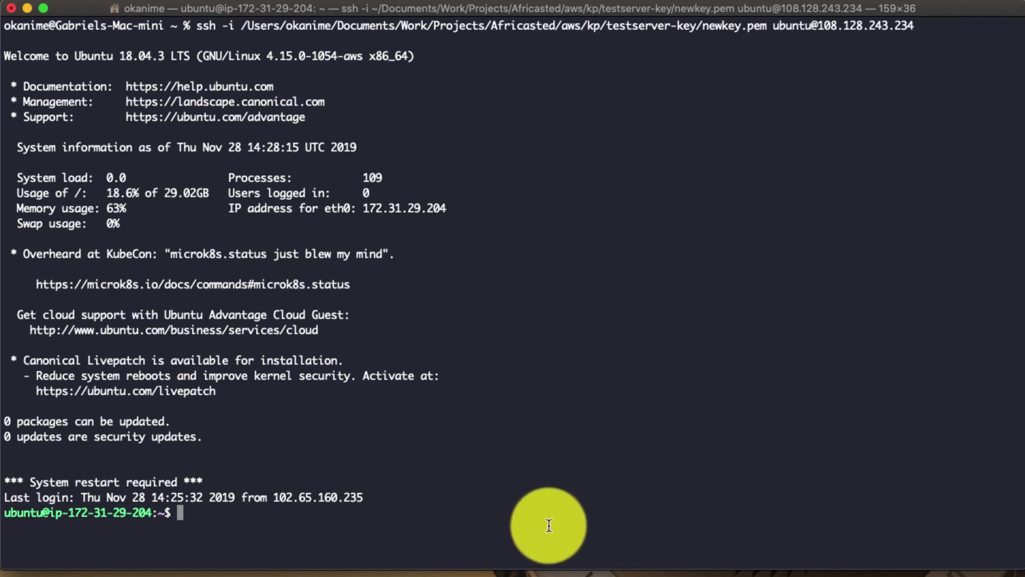
- Change into the /var/www/html/ web root in Terminal
click(548, 526)
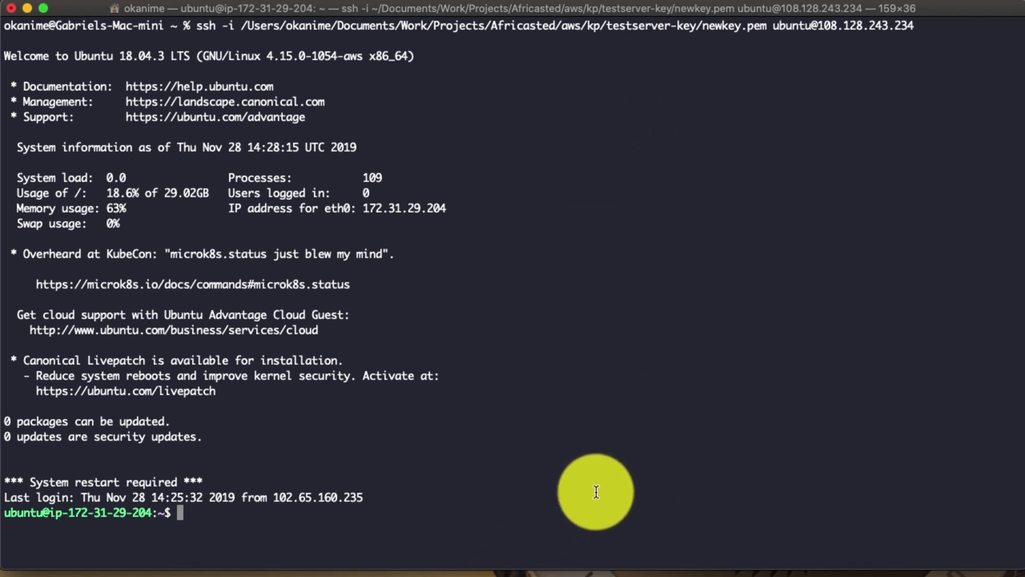
text(cd)
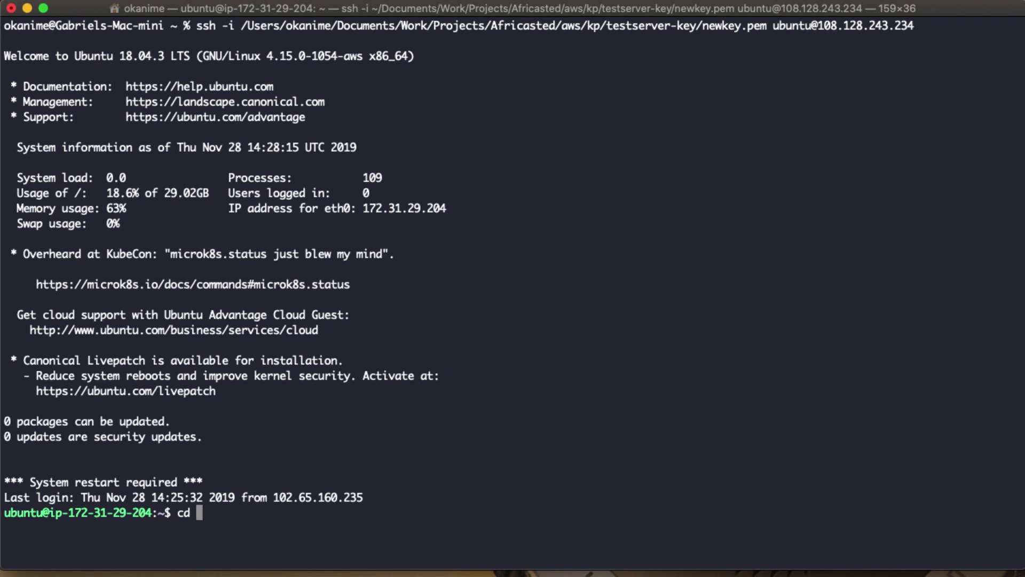
text(/var/www/)
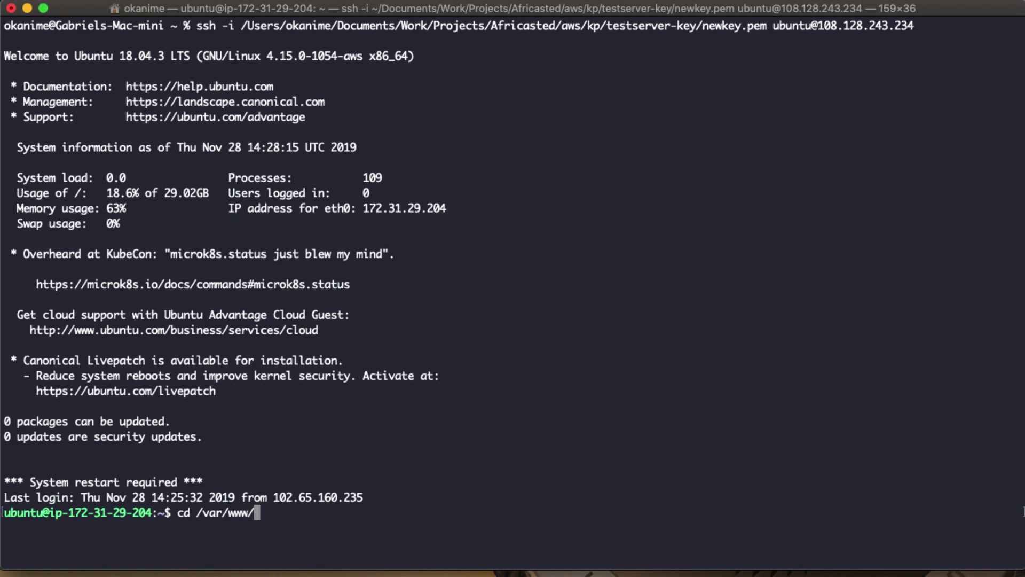
text(html/)
key(Return)
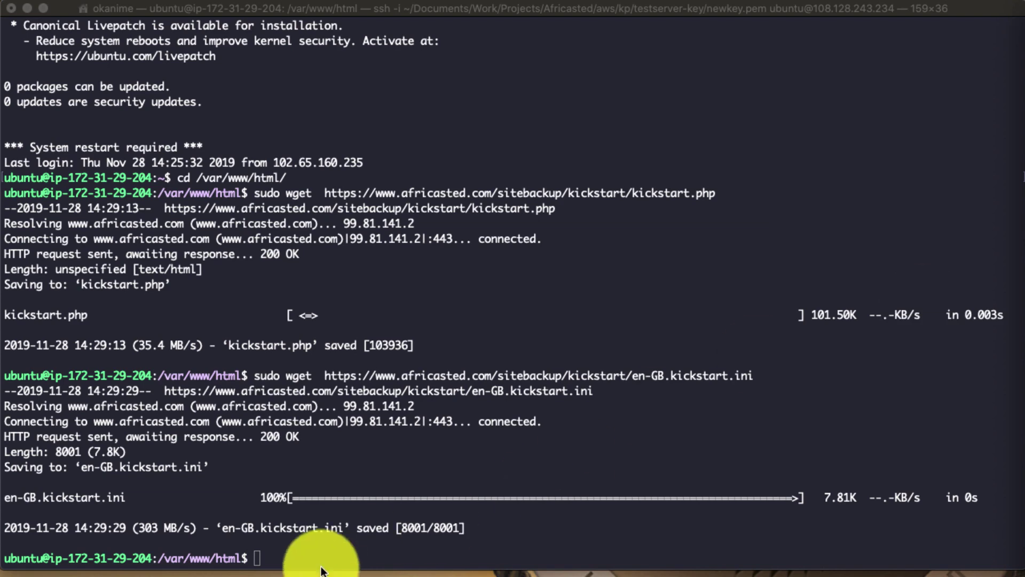
- Download the site's .jpa backup archive into /var/www/html with sudo wget
click(299, 555)
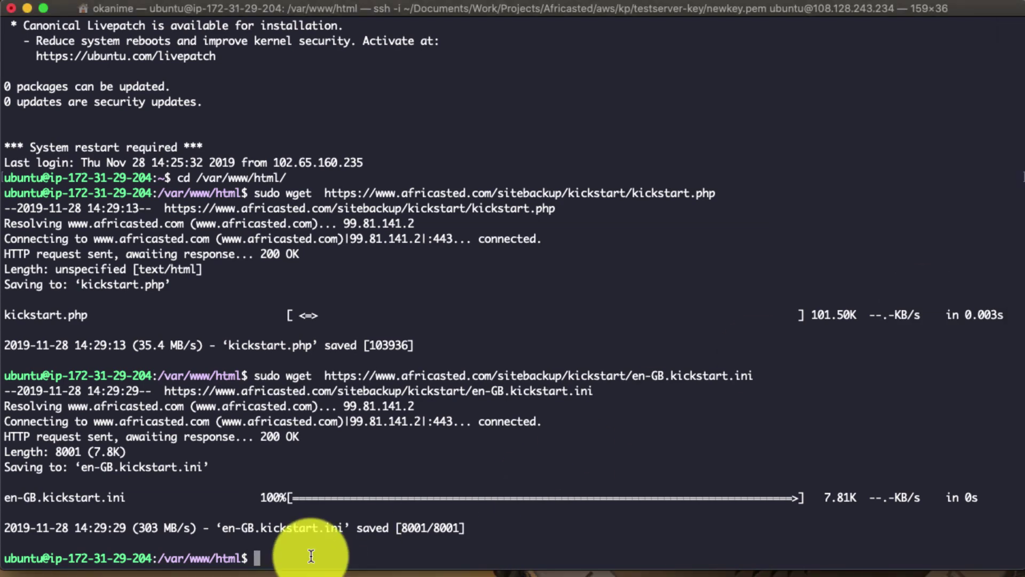
key(super+v)
key(Return)
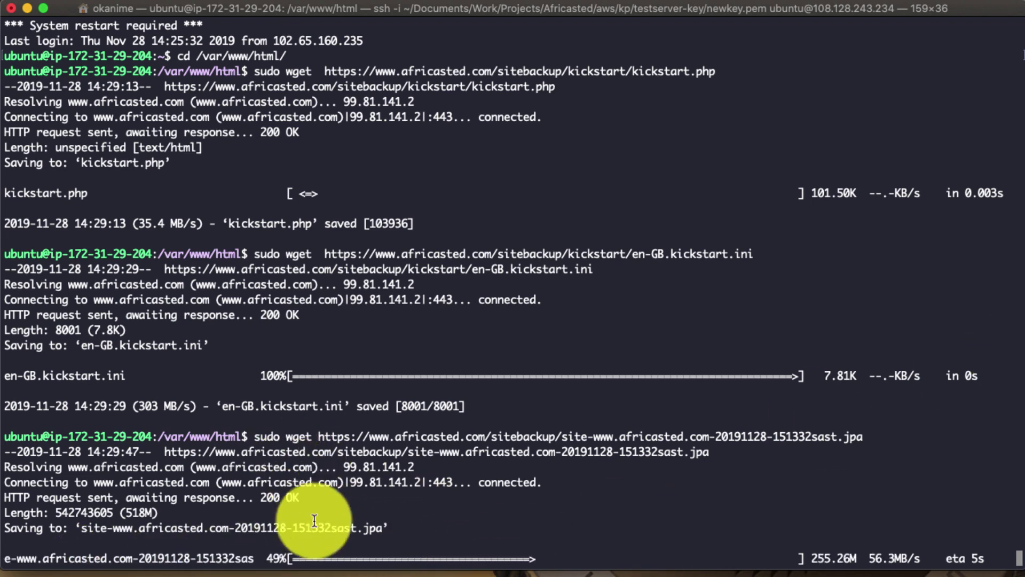
drag(313, 436, 255, 437)
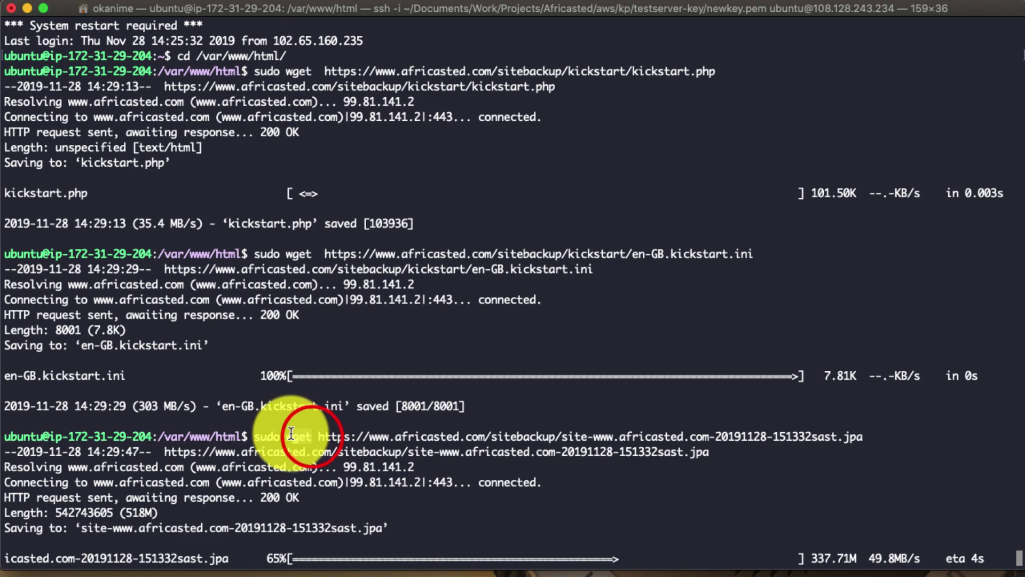
double_click(289, 437)
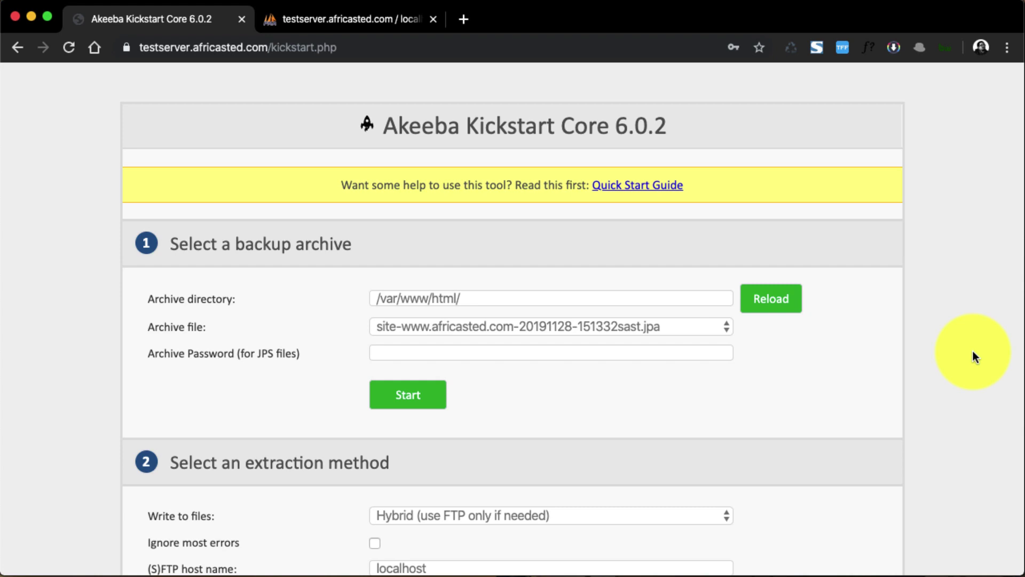
- Load kickstart.php in the browser
click(271, 47)
drag(301, 48, 537, 46)
key(Return)
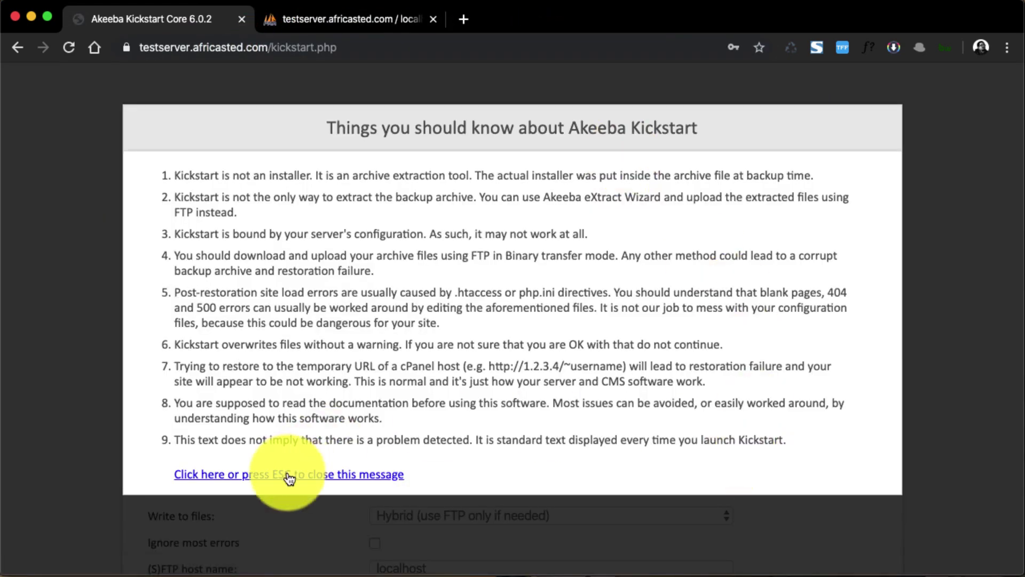
click(287, 473)
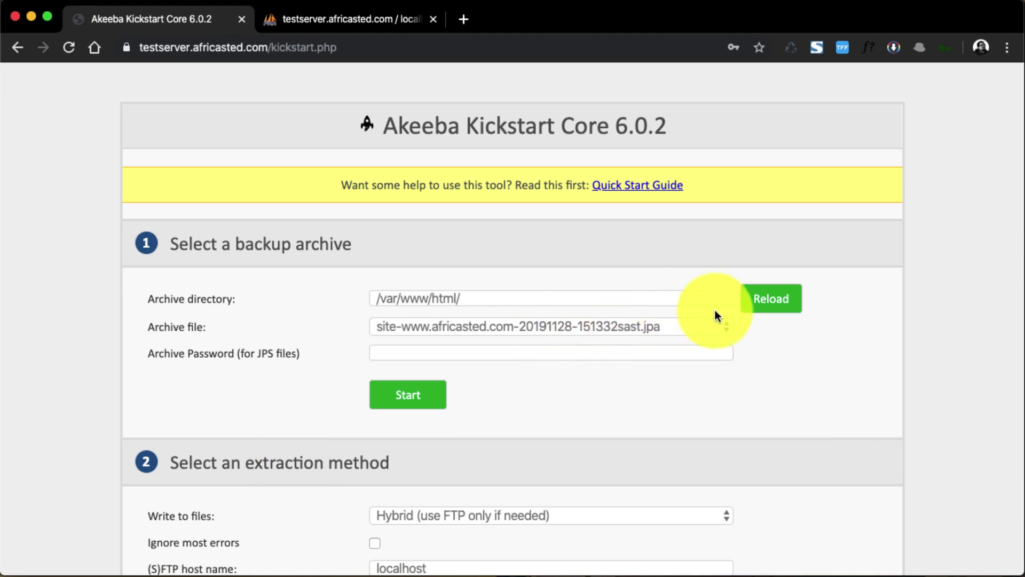
click(514, 326)
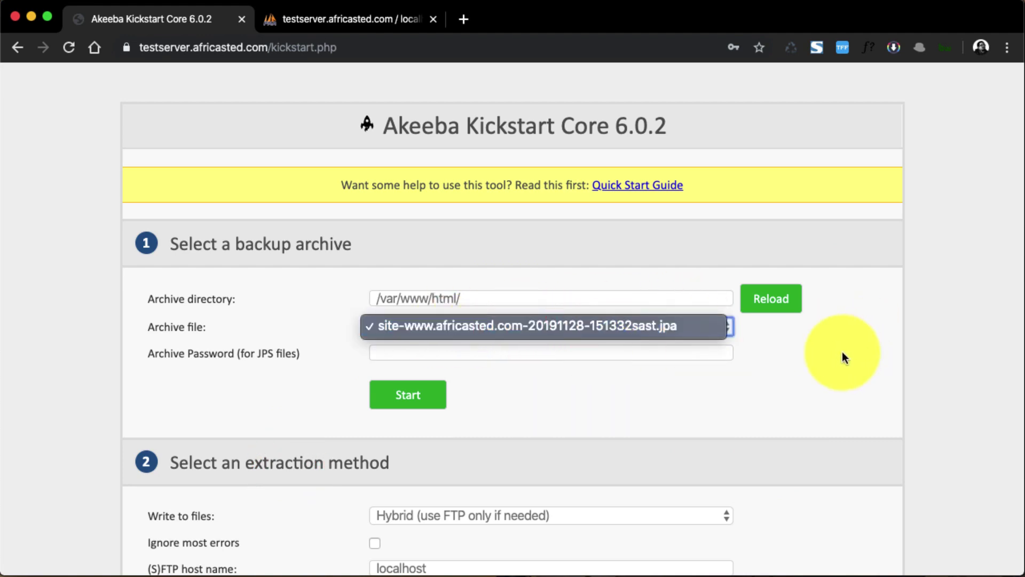
click(833, 337)
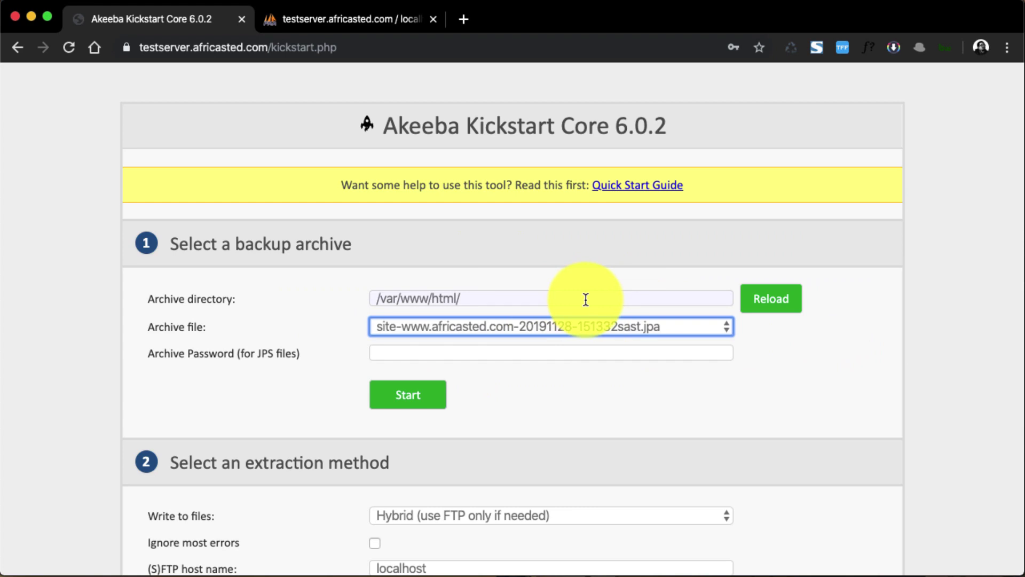
scroll(574, 302, down, 5)
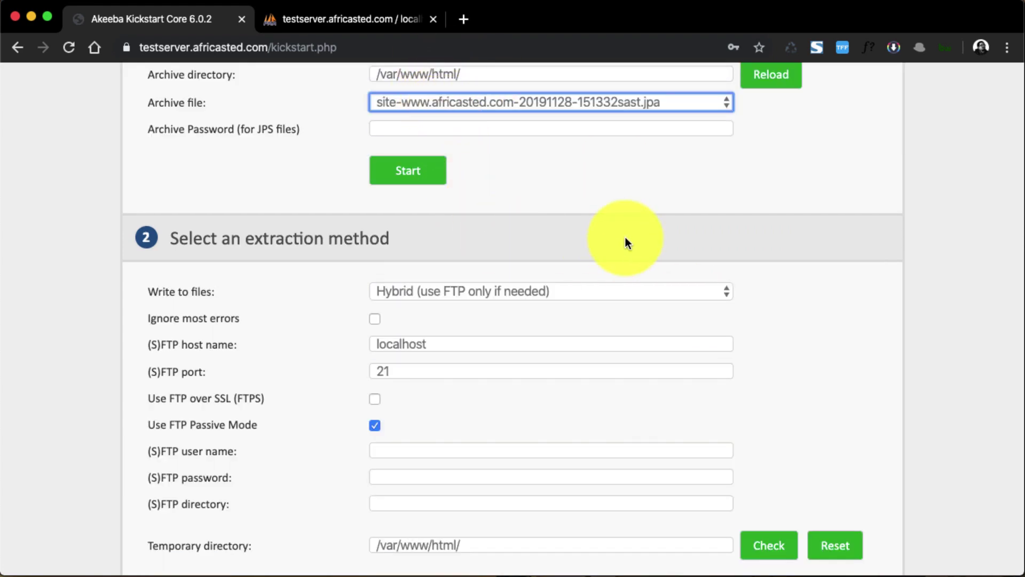
scroll(625, 243, up, 3)
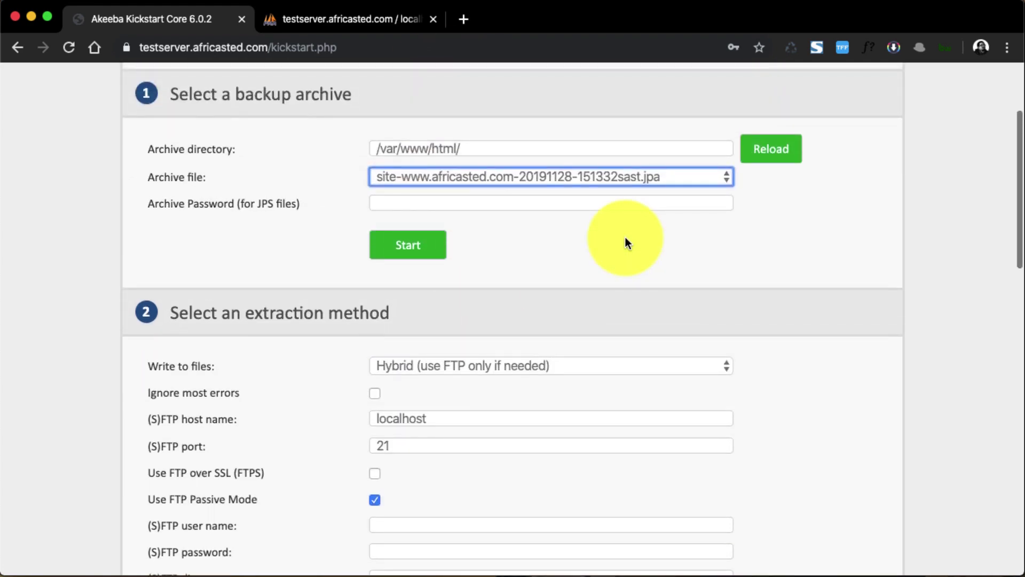
- Extract the backup archive, then launch the restoration installer once it finishes
click(407, 252)
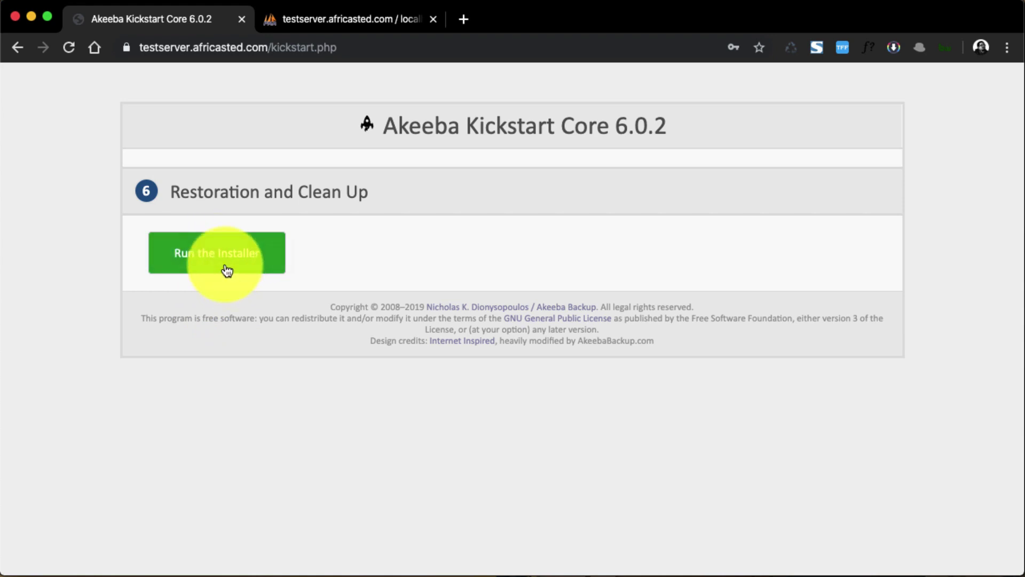
click(256, 263)
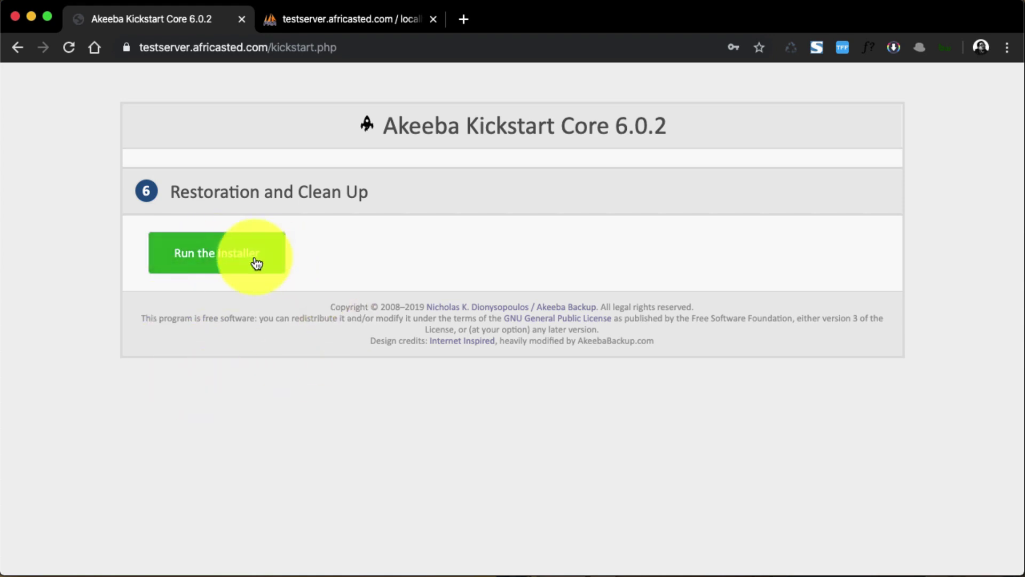
- Open installation/index.php and review the passing pre-installation and recommended settings checks
click(210, 256)
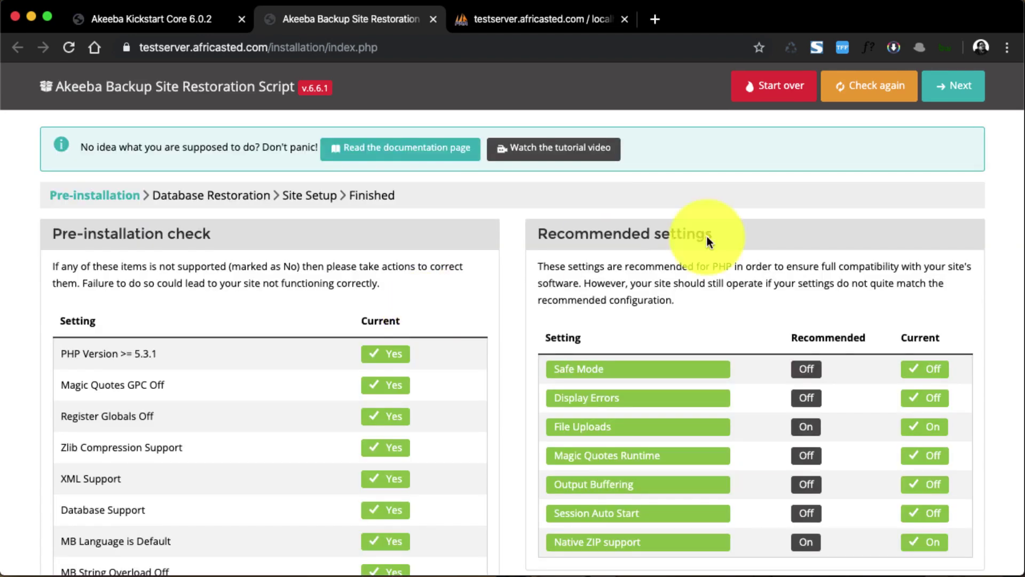
scroll(812, 297, down, 10)
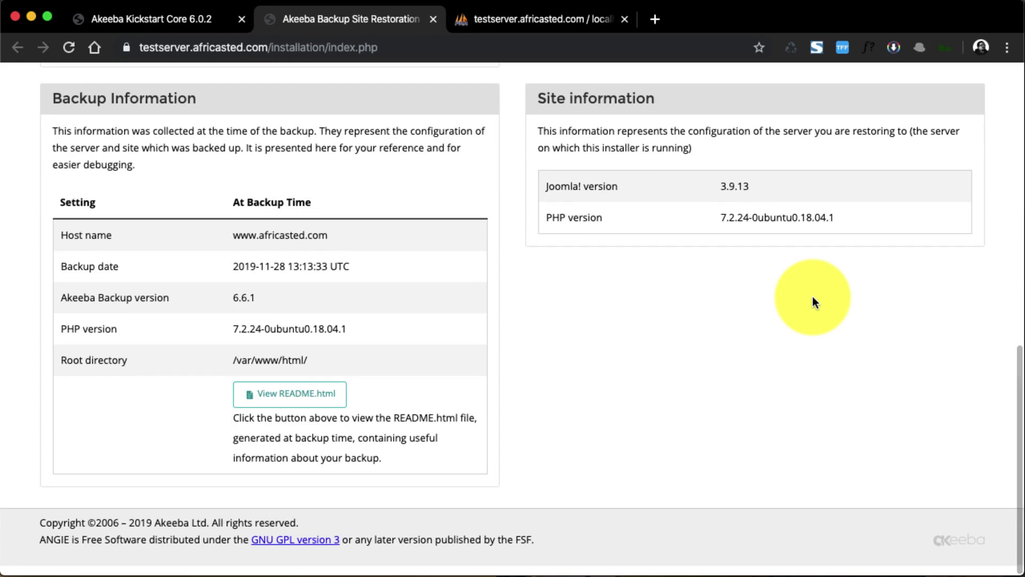
scroll(812, 296, up, 10)
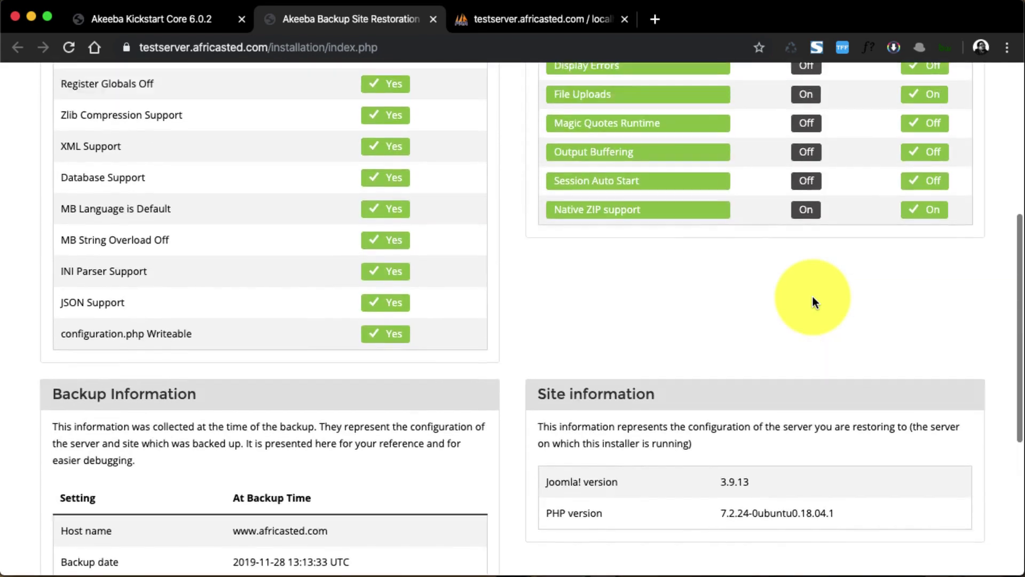
scroll(812, 292, down, 2)
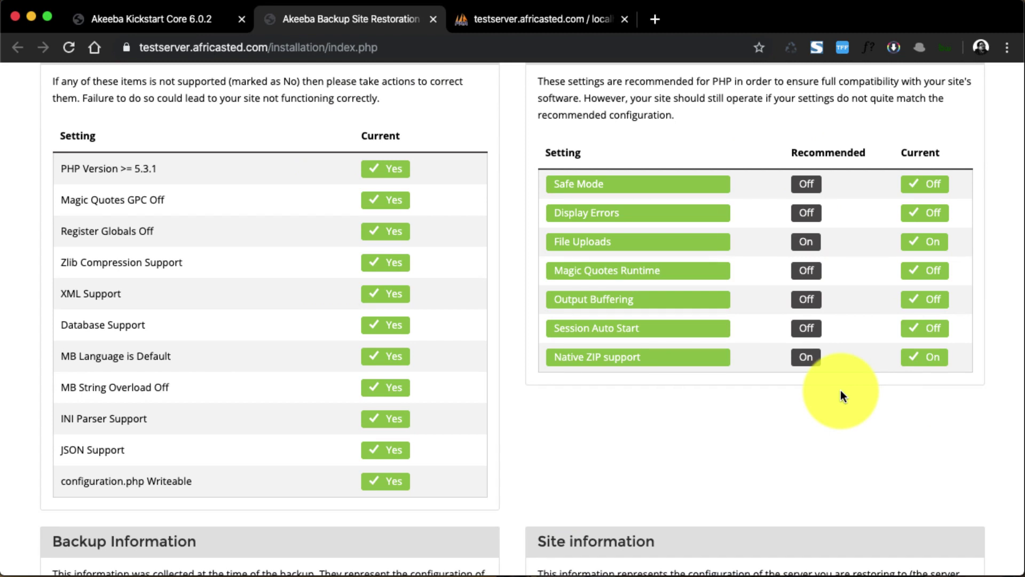
scroll(841, 395, up, 2)
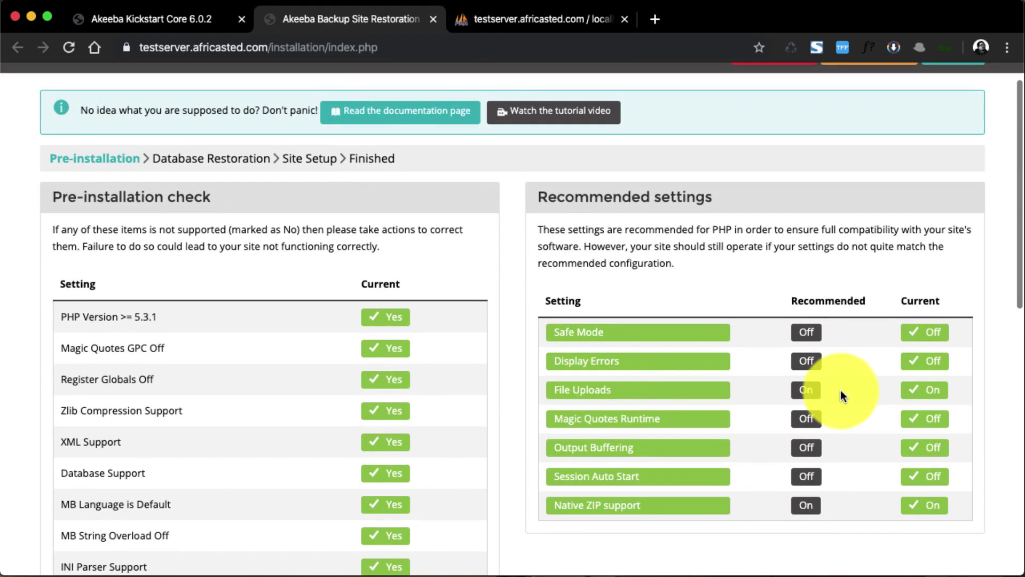
scroll(840, 395, down, 6)
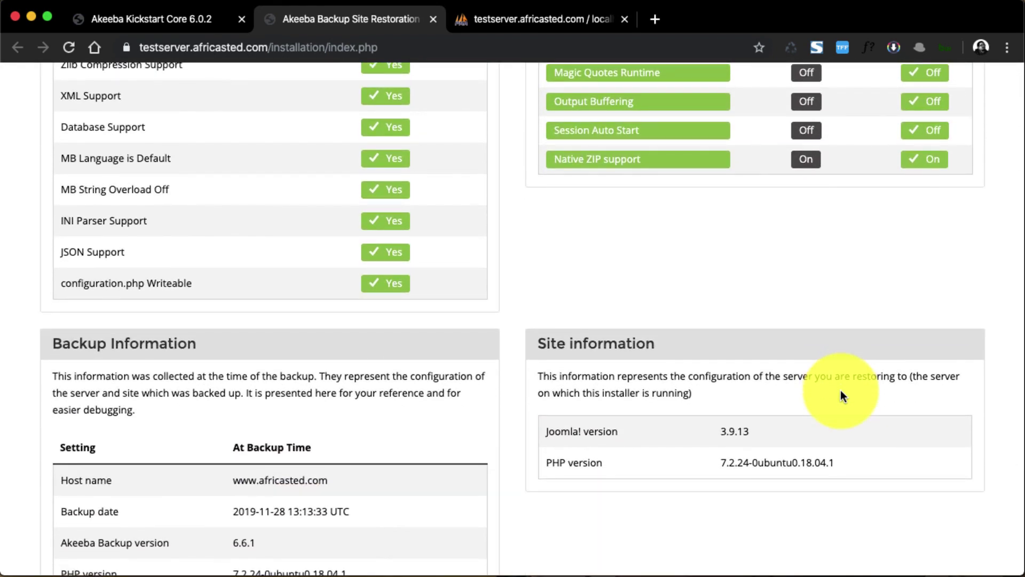
scroll(841, 394, up, 7)
scroll(840, 395, down, 2)
scroll(840, 395, up, 2)
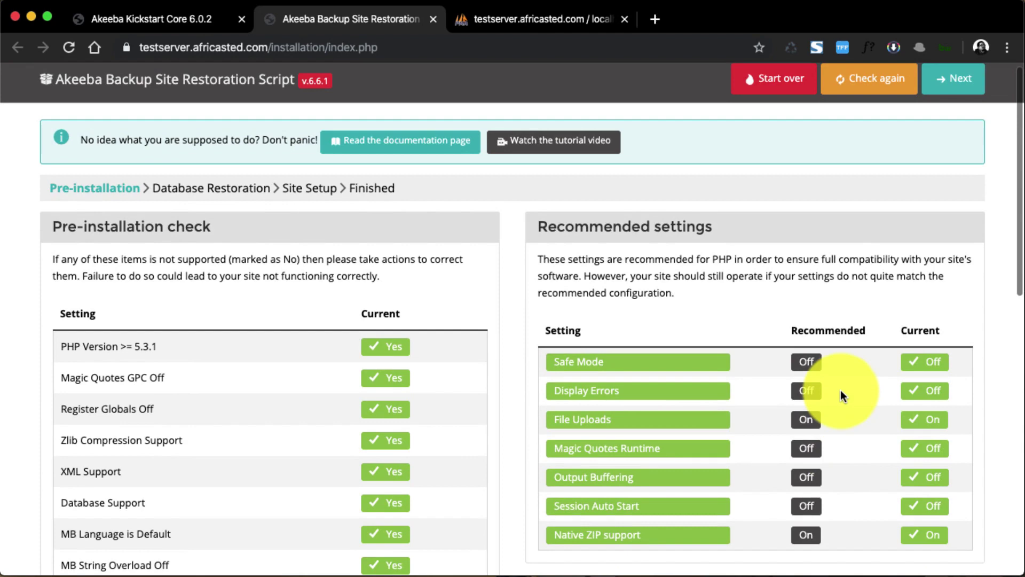
scroll(848, 251, up, 1)
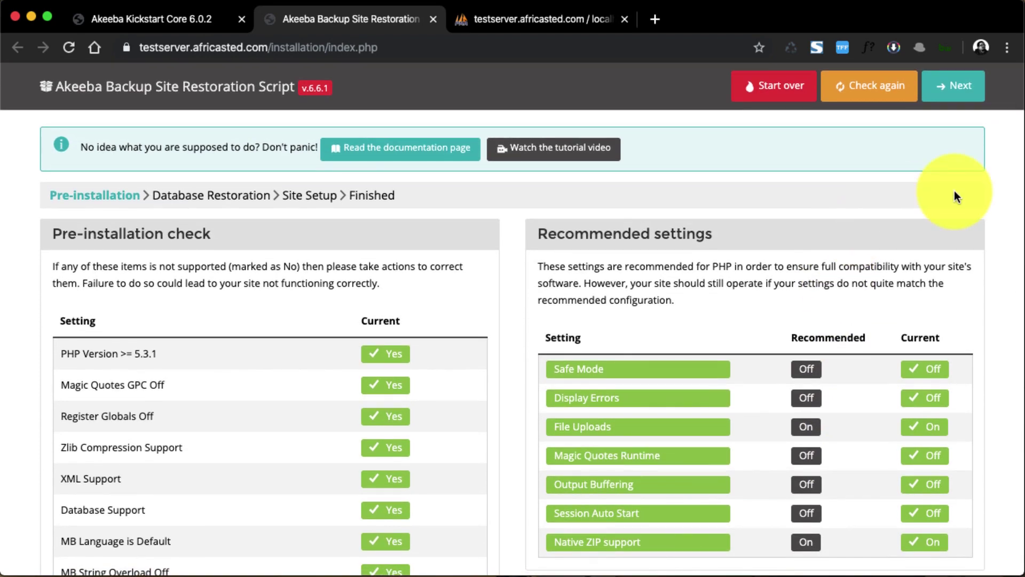
- Go to Database Restoration and enter localhost as the database server host name
click(961, 94)
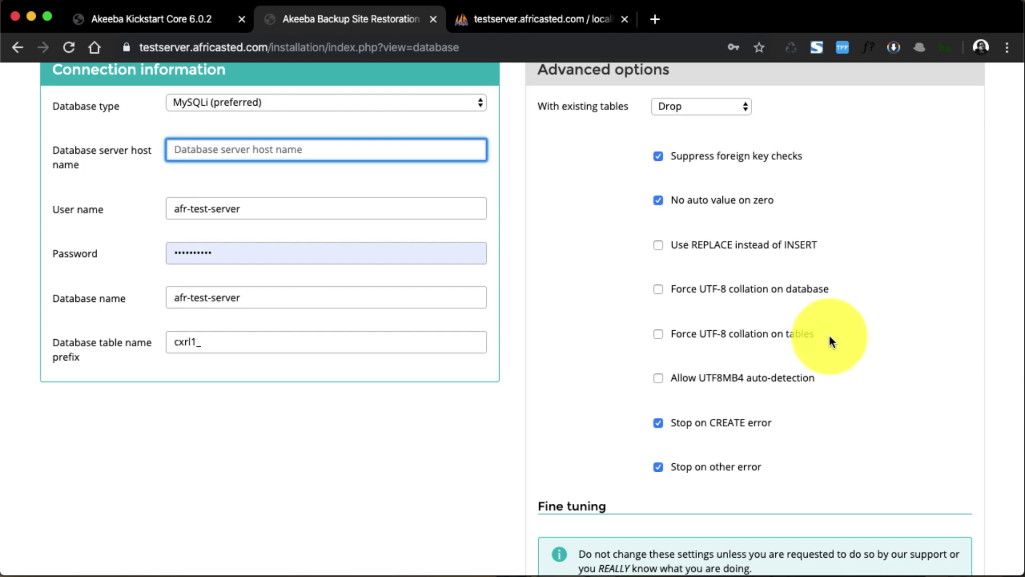
text(loc)
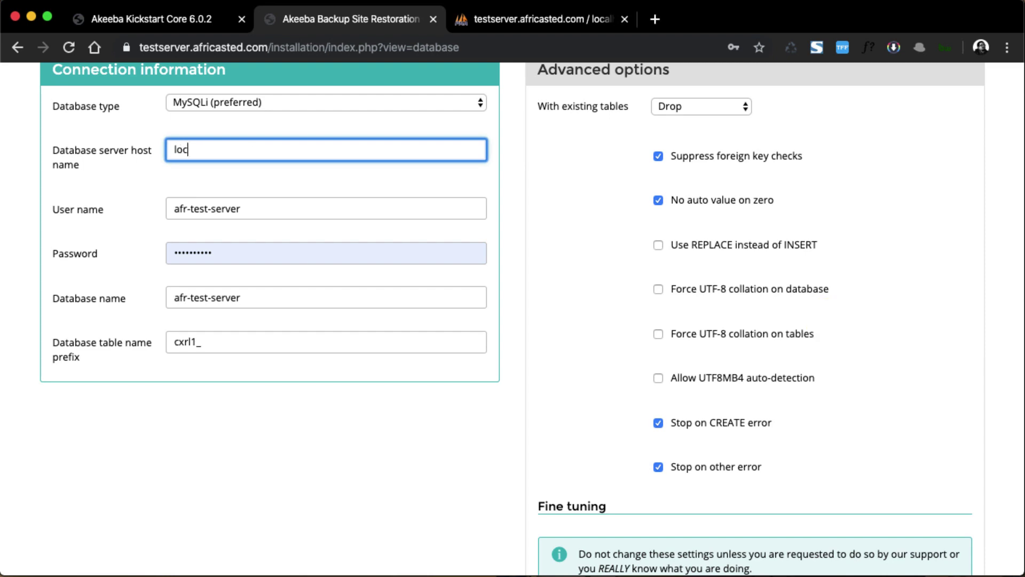
text(alhost)
scroll(678, 320, up, 4)
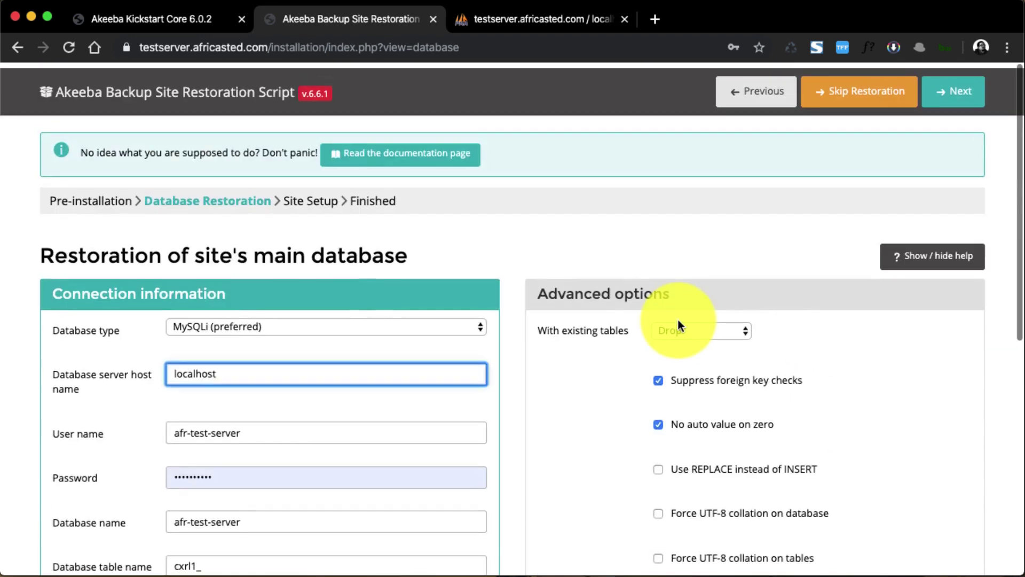
scroll(677, 320, down, 8)
scroll(677, 319, up, 5)
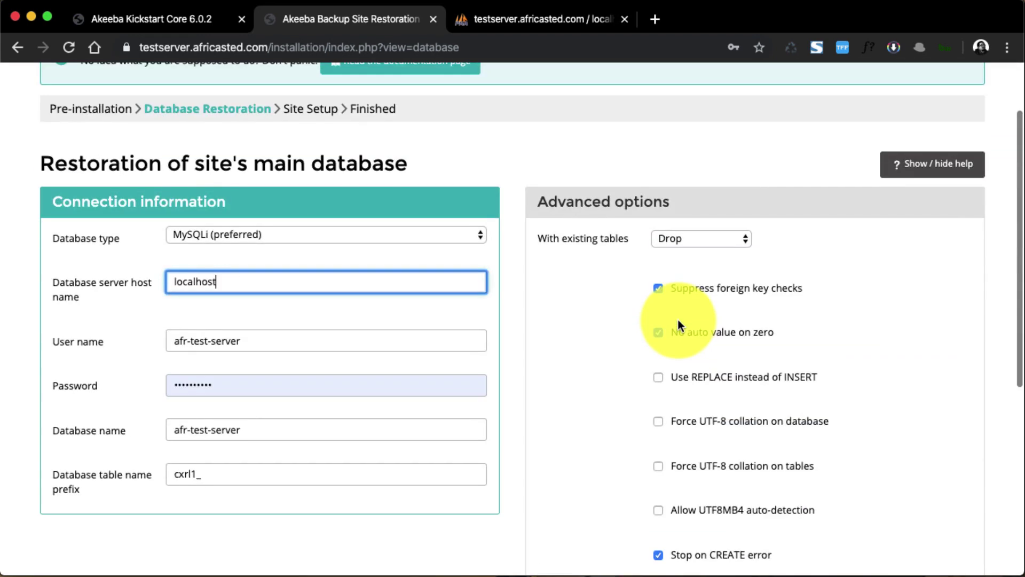
scroll(678, 319, down, 2)
scroll(677, 319, up, 2)
scroll(677, 319, down, 2)
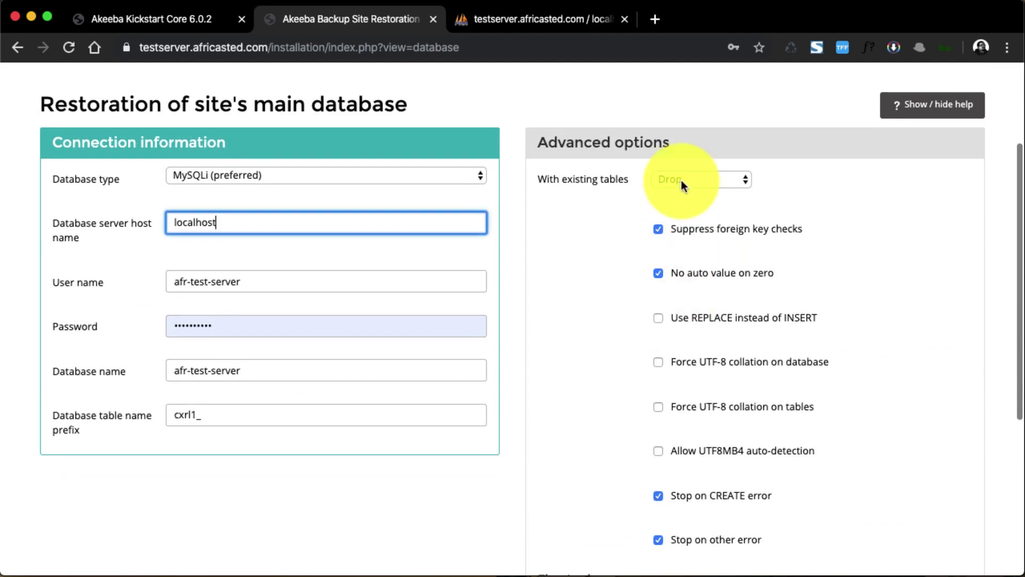
- Keep the existing tables option set to Drop
click(681, 181)
click(679, 178)
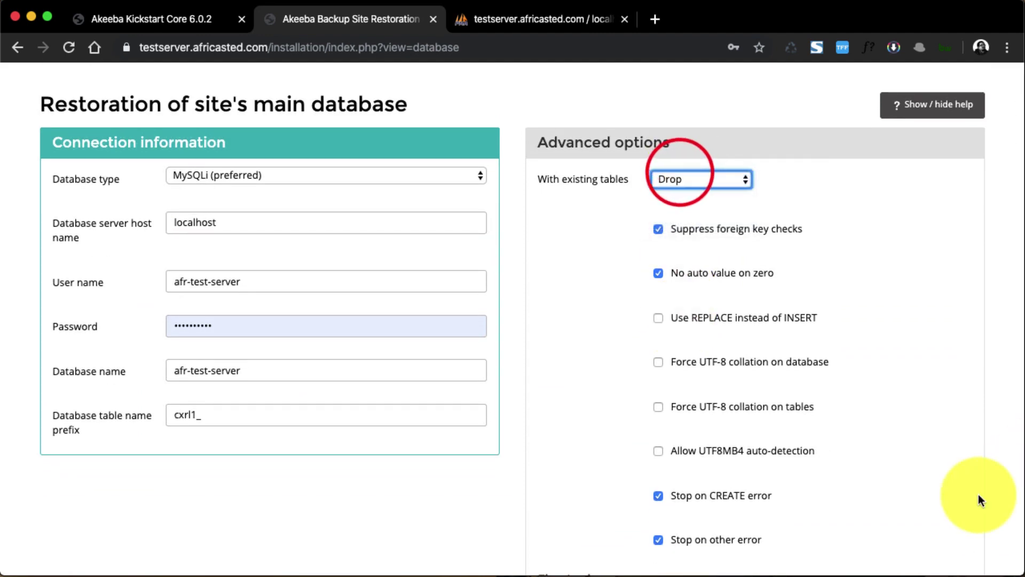
scroll(978, 494, down, 3)
scroll(911, 325, up, 1)
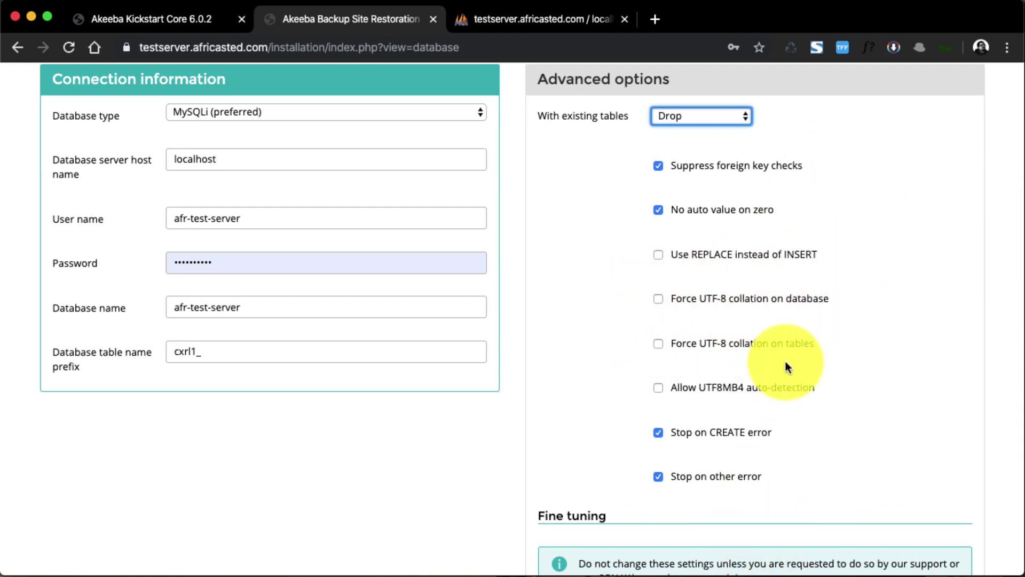
scroll(946, 453, down, 5)
scroll(946, 453, up, 10)
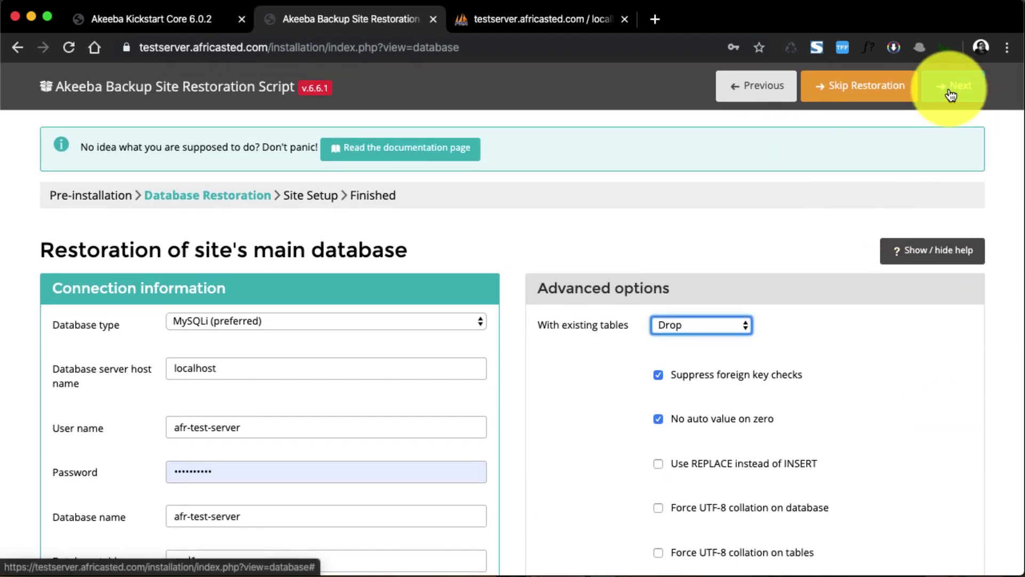
- Restore the database, then enable Override tmp and log paths in Site Setup and continue
click(951, 95)
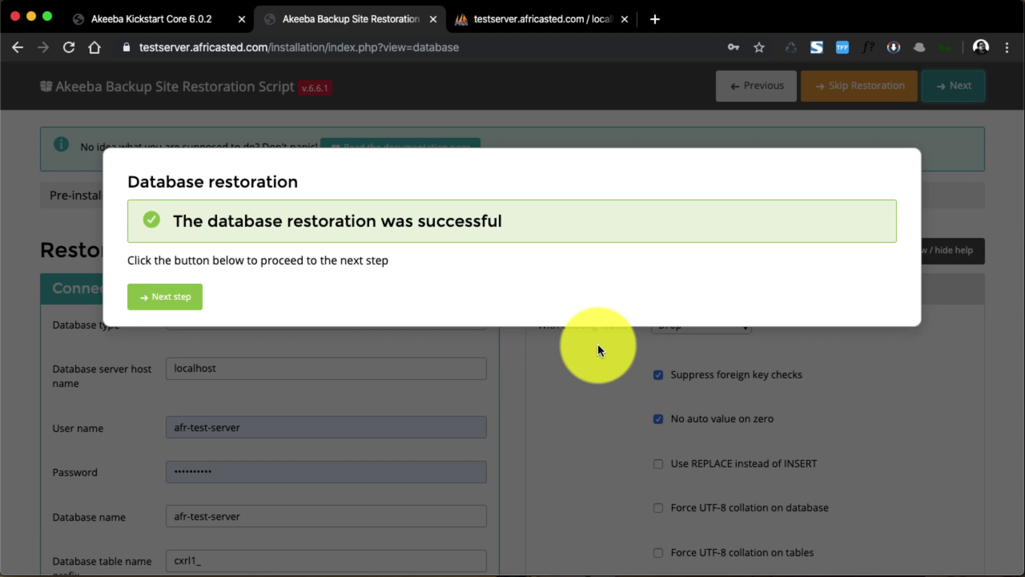
click(162, 297)
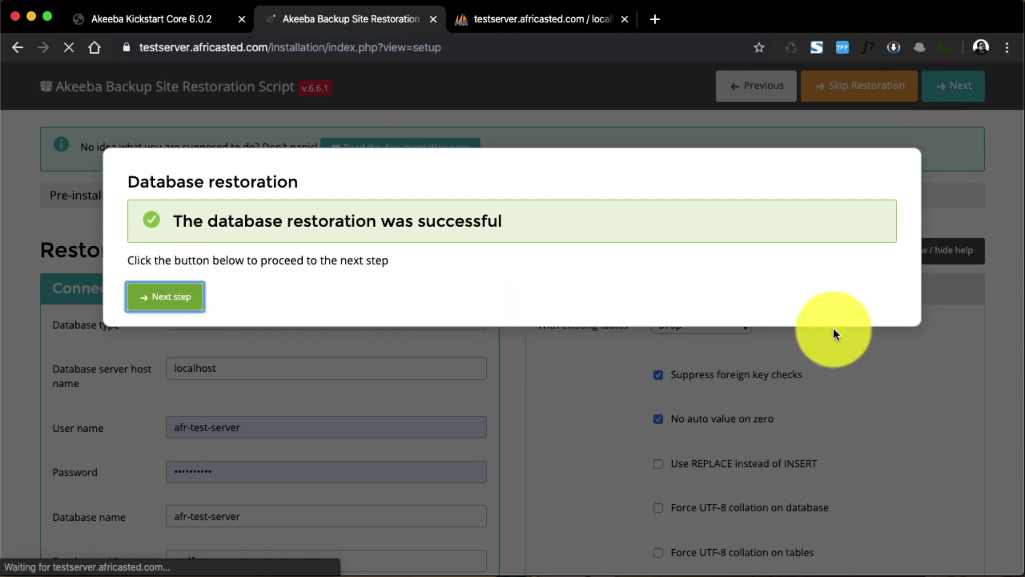
scroll(570, 299, down, 7)
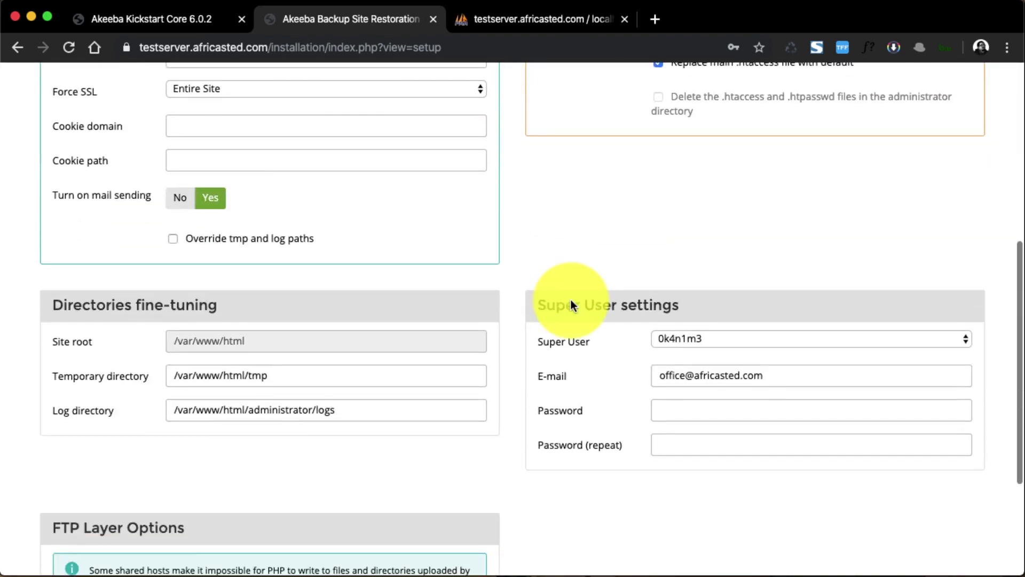
click(172, 213)
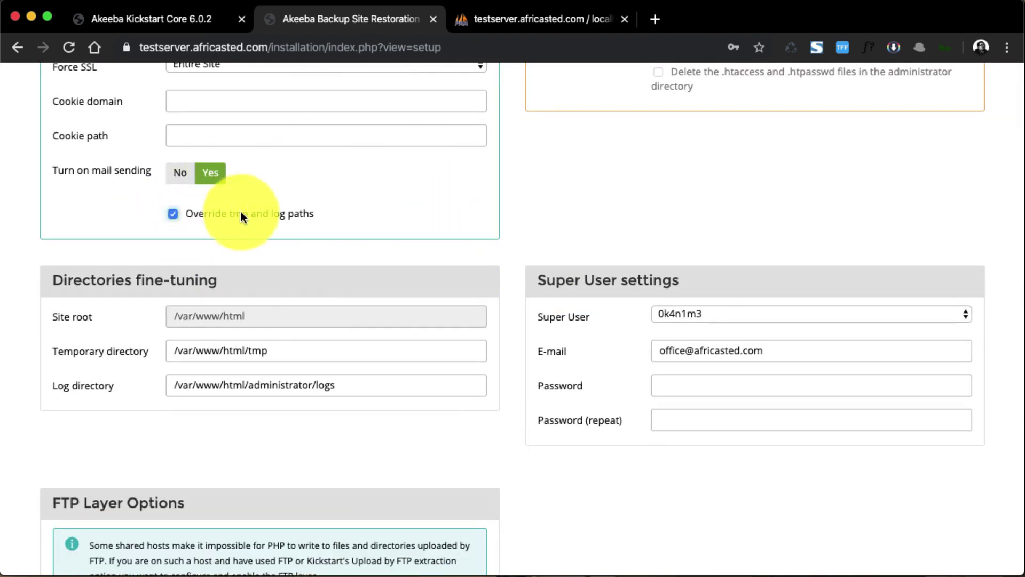
scroll(898, 380, up, 7)
click(951, 86)
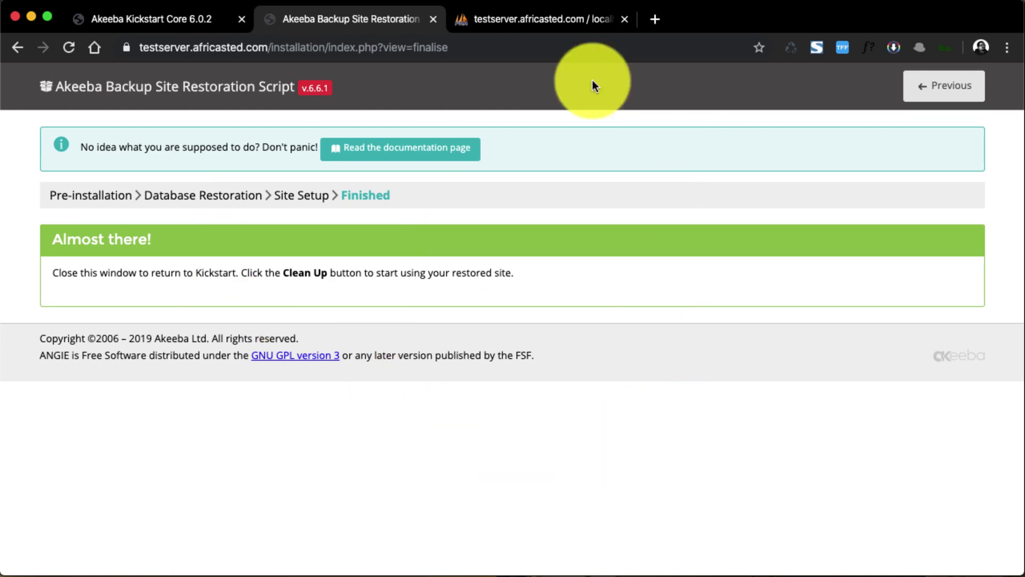
- Close the restoration script tab and run Clean Up in Kickstart
click(432, 19)
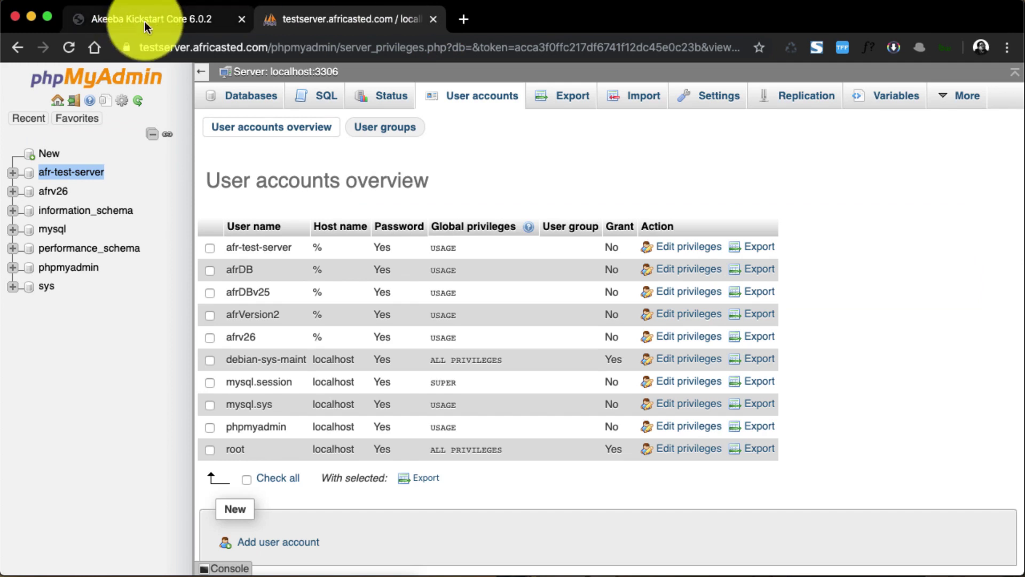
click(134, 18)
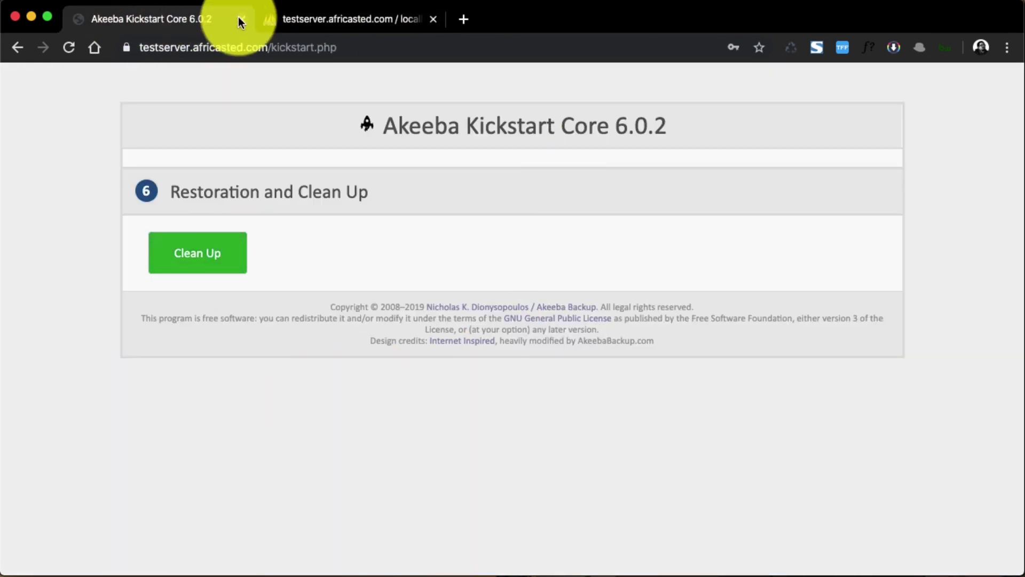
click(203, 258)
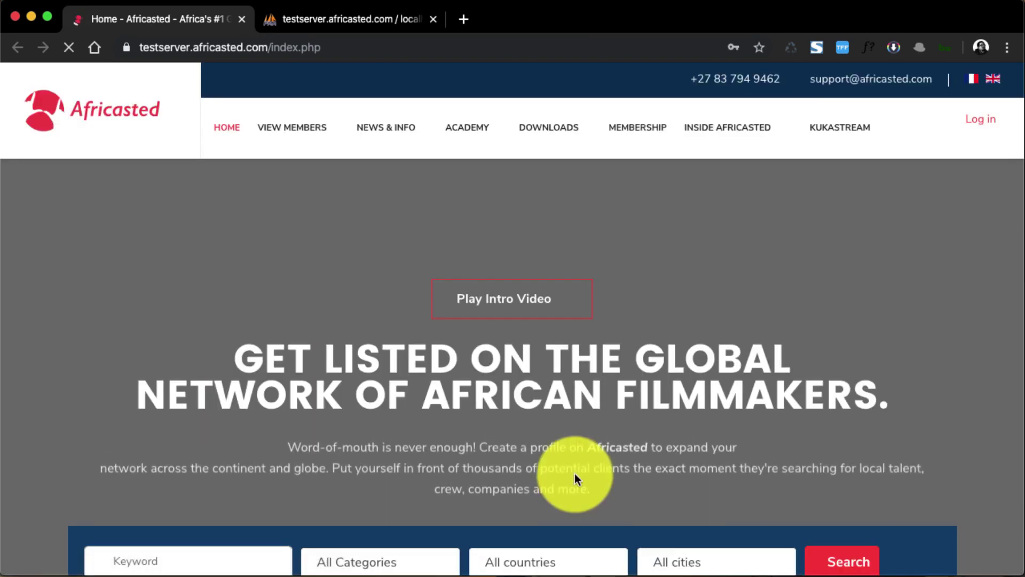
- Scroll through the restored Africasted homepage, then return to the phpMyAdmin tab
scroll(614, 380, down, 20)
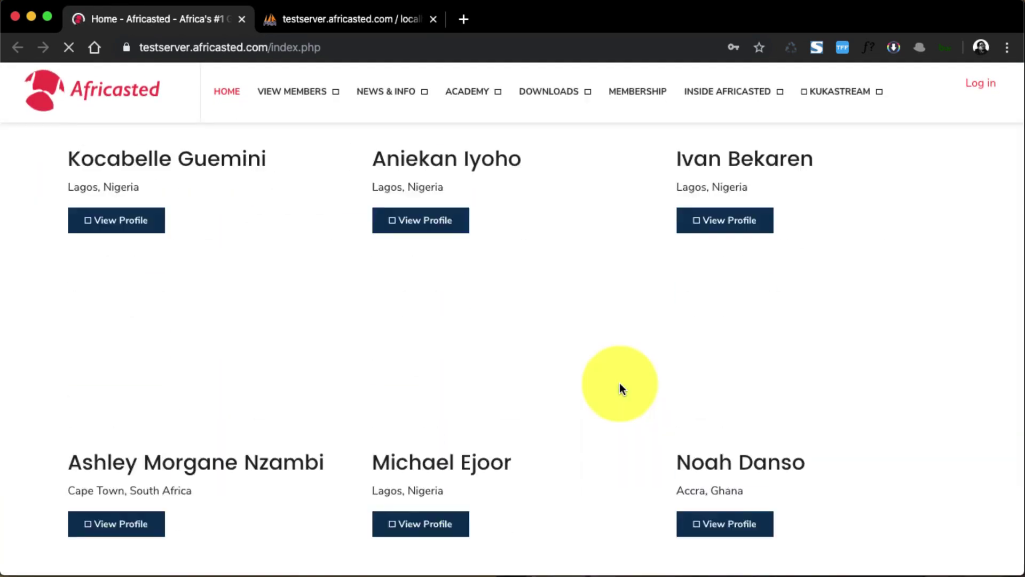
scroll(619, 383, down, 20)
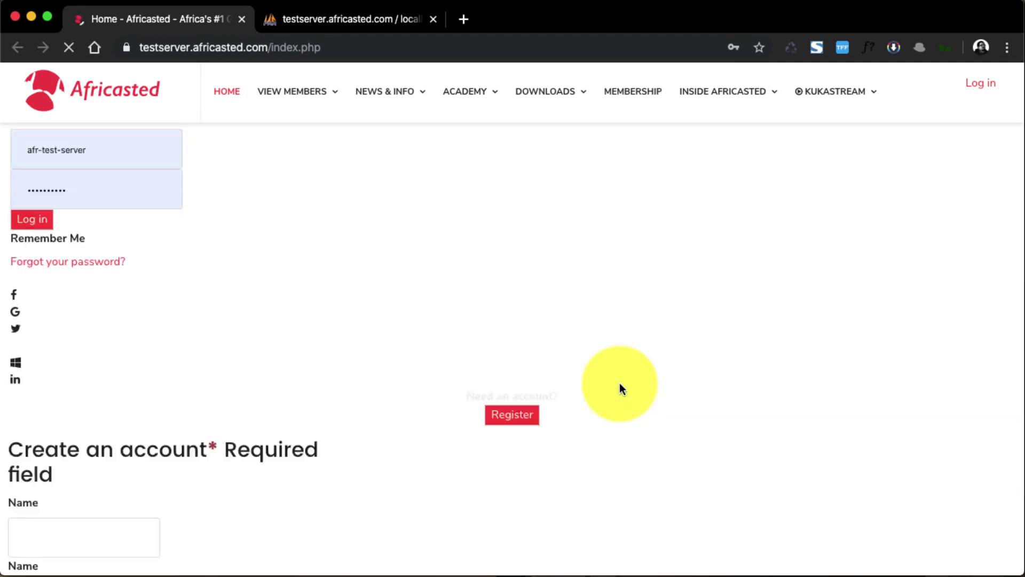
scroll(620, 382, up, 20)
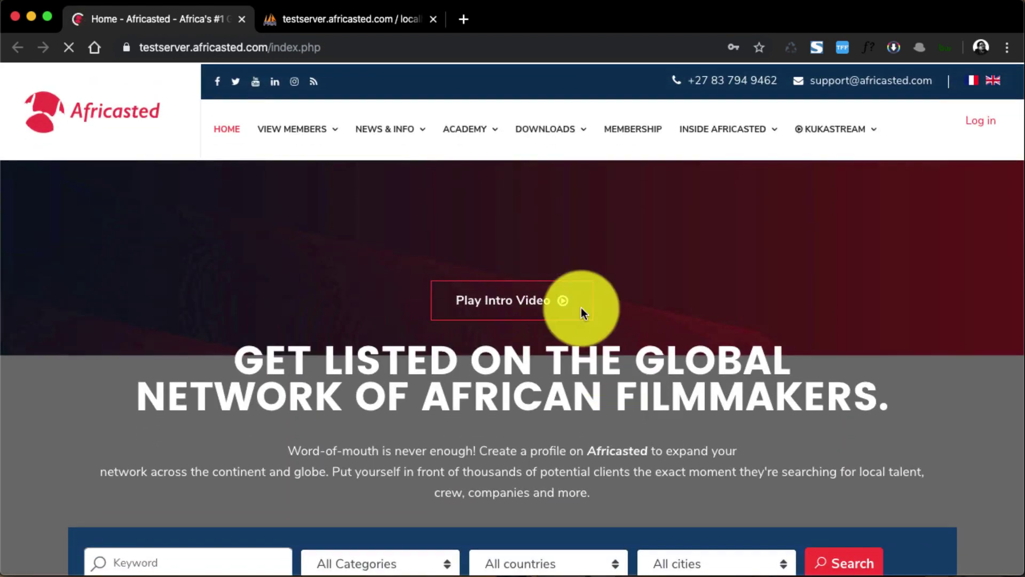
click(309, 18)
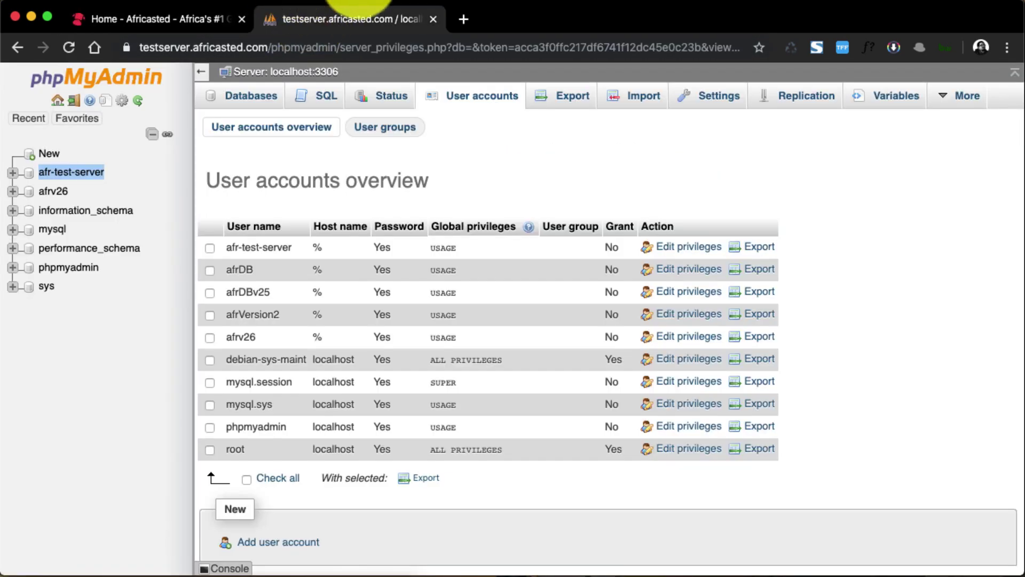
- Select every table in afr-test-server and apply Optimize table to them
click(67, 175)
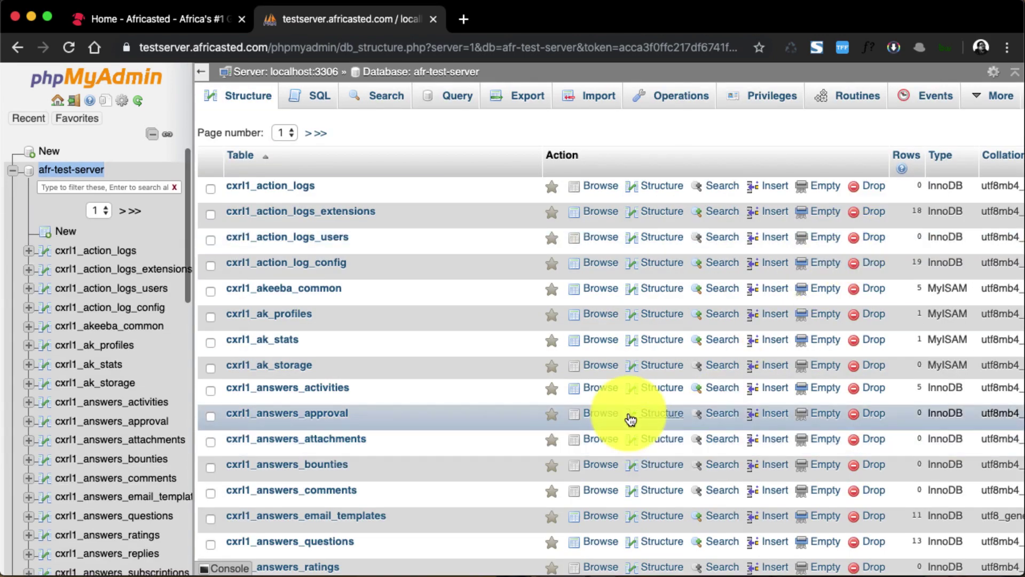
scroll(630, 419, down, 20)
scroll(630, 420, down, 20)
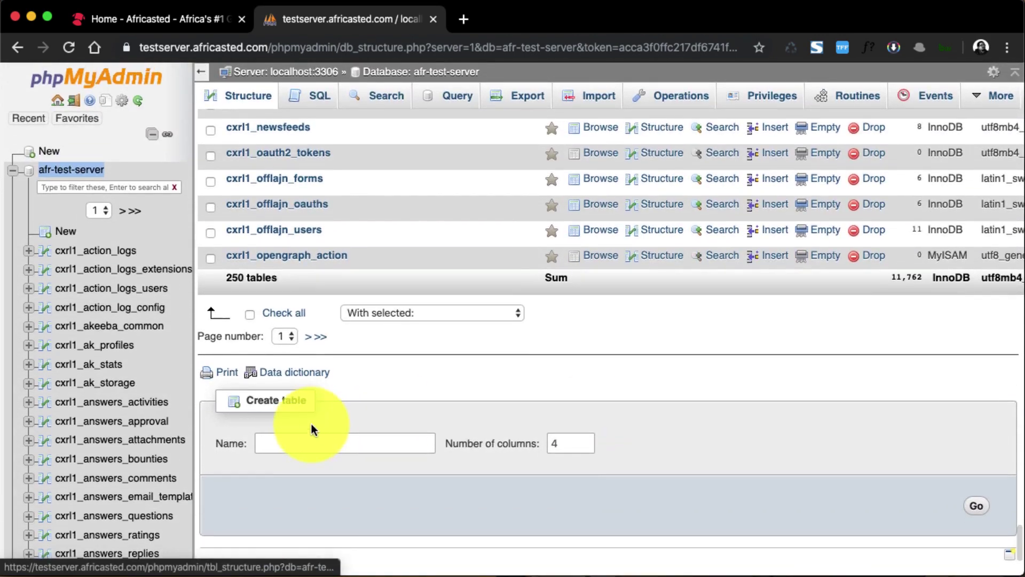
click(283, 314)
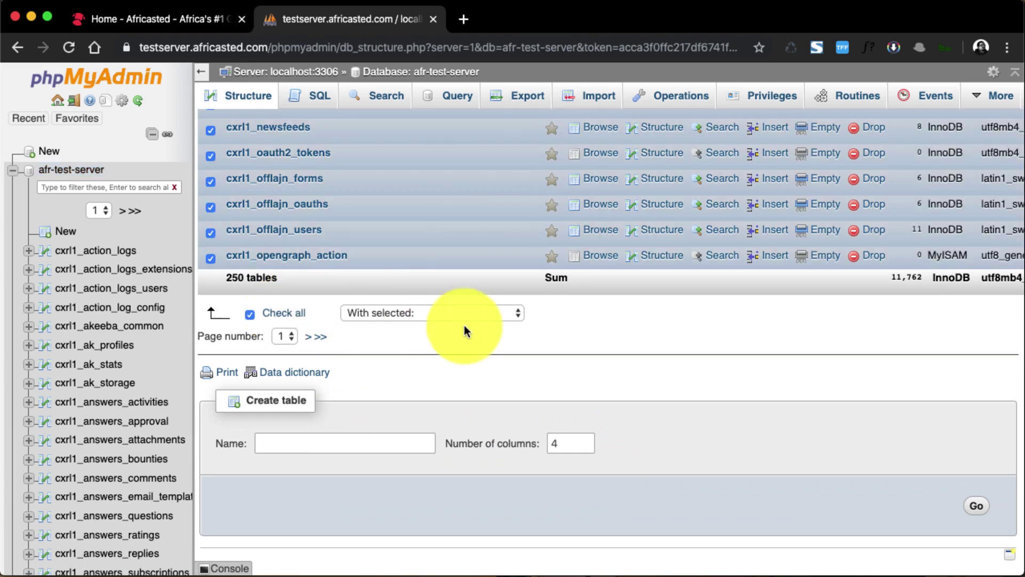
click(446, 314)
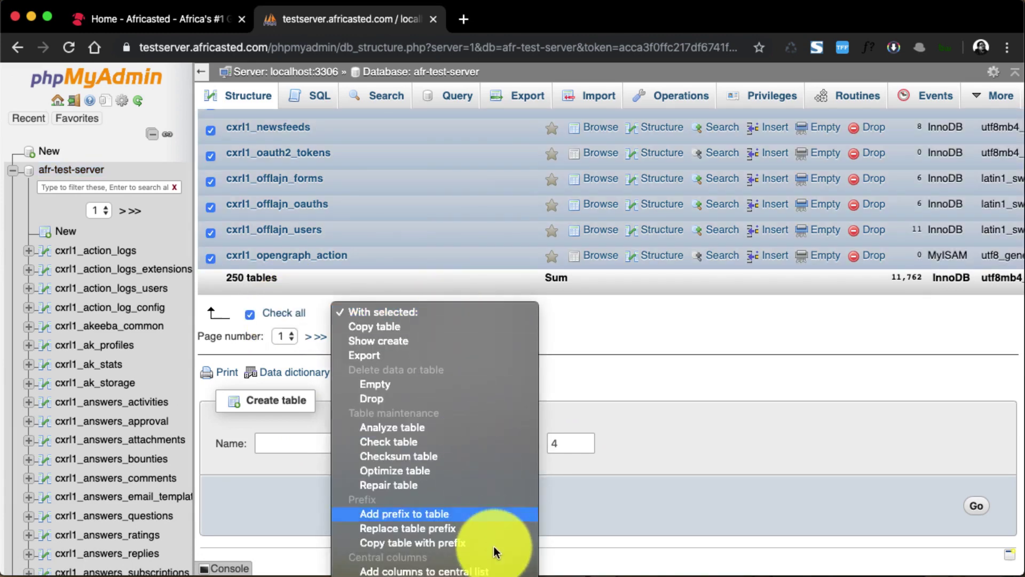
click(364, 467)
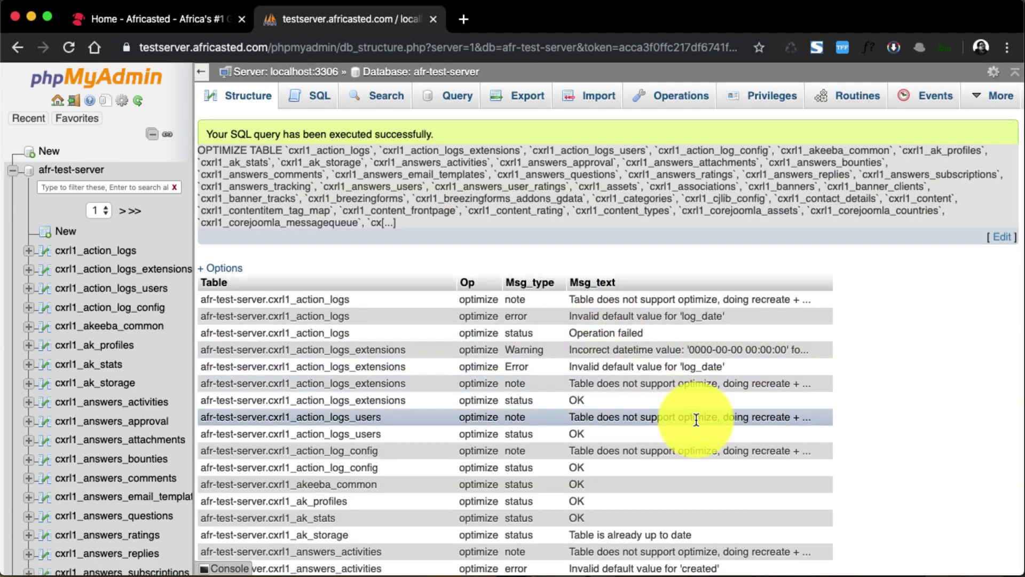
scroll(696, 420, down, 3)
scroll(696, 419, down, 10)
scroll(696, 420, up, 12)
scroll(696, 419, down, 2)
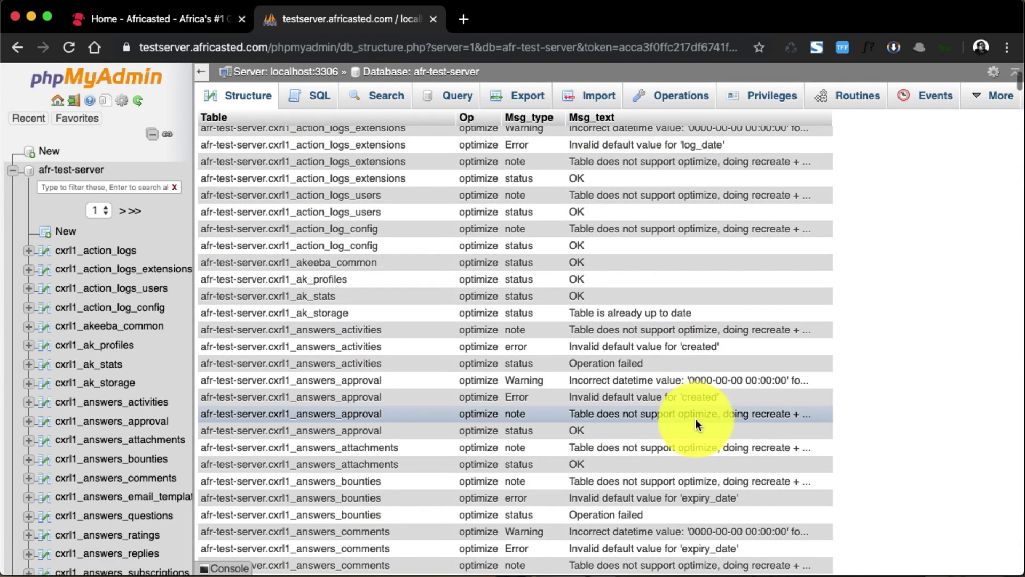
scroll(931, 312, up, 5)
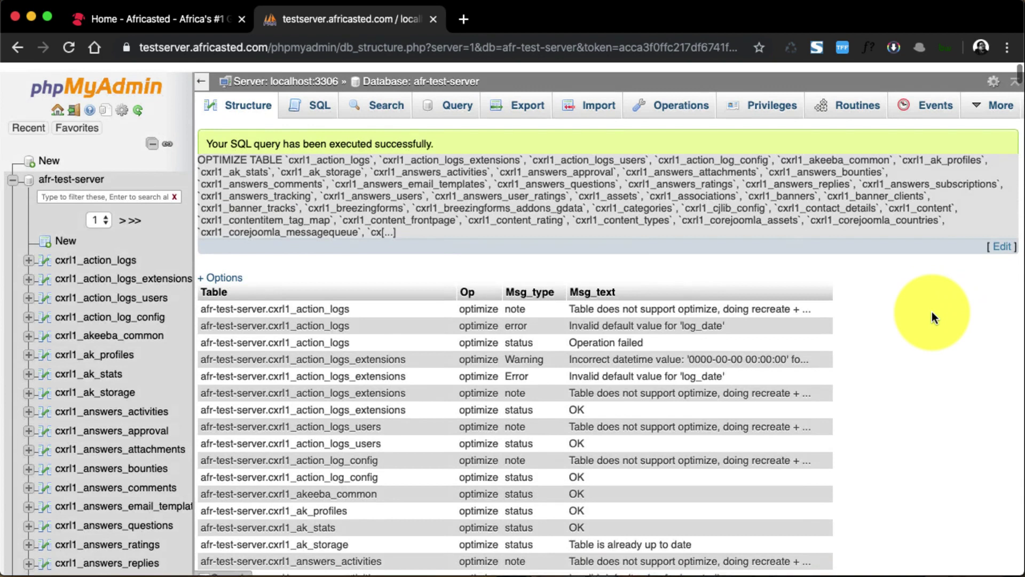